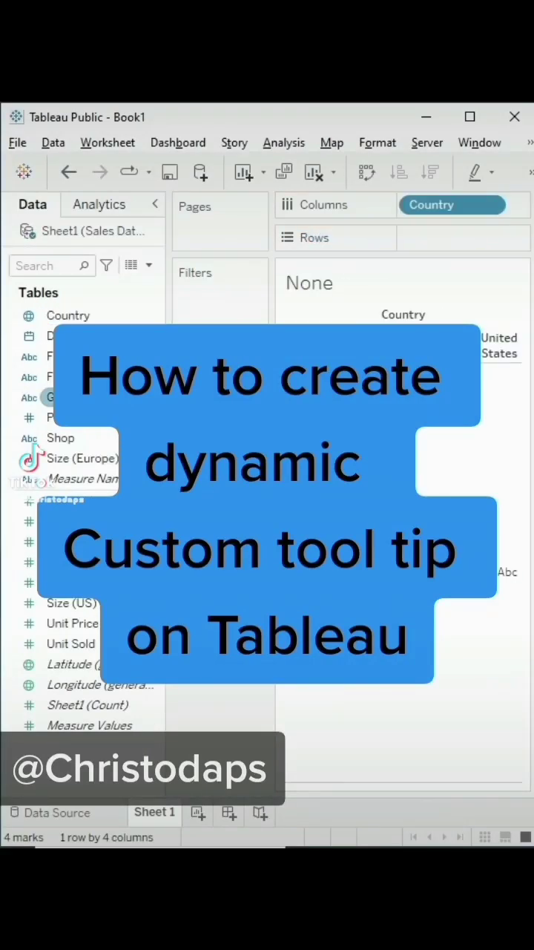
- Chart total Sales by country as vertical bars, then add a blank second worksheet
left_click_drag(60, 562, 427, 239)
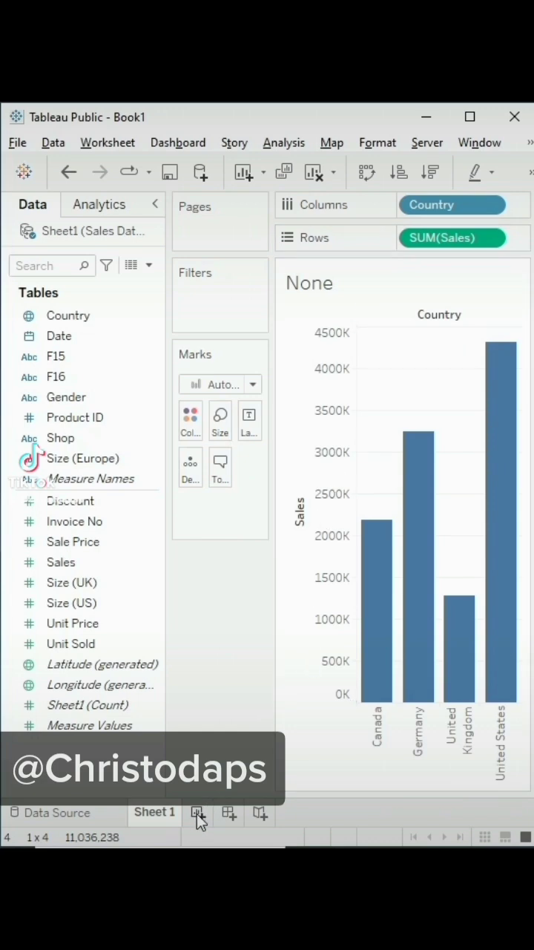
left_click(197, 814)
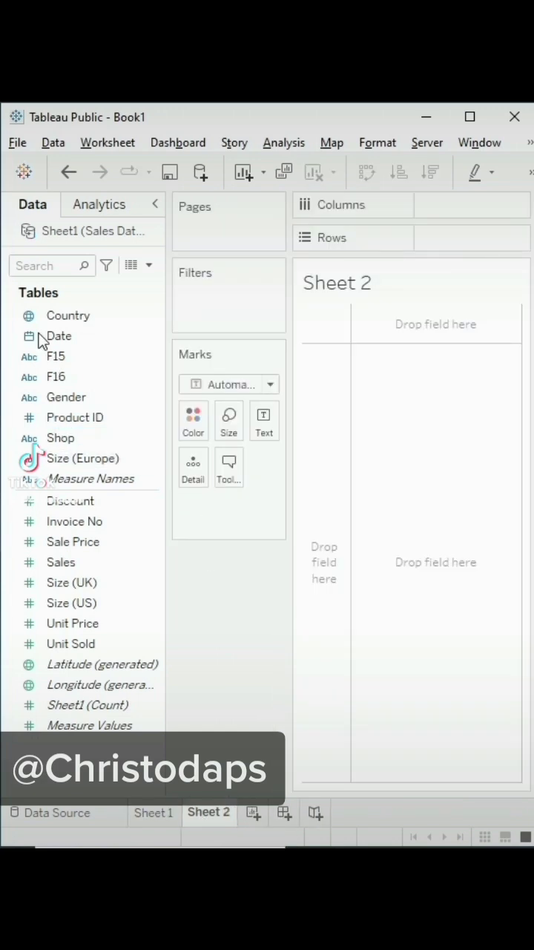
- Plot Sales by Gender on Sheet 2 as horizontal bars labelled with sales values
left_click_drag(137, 400, 445, 211)
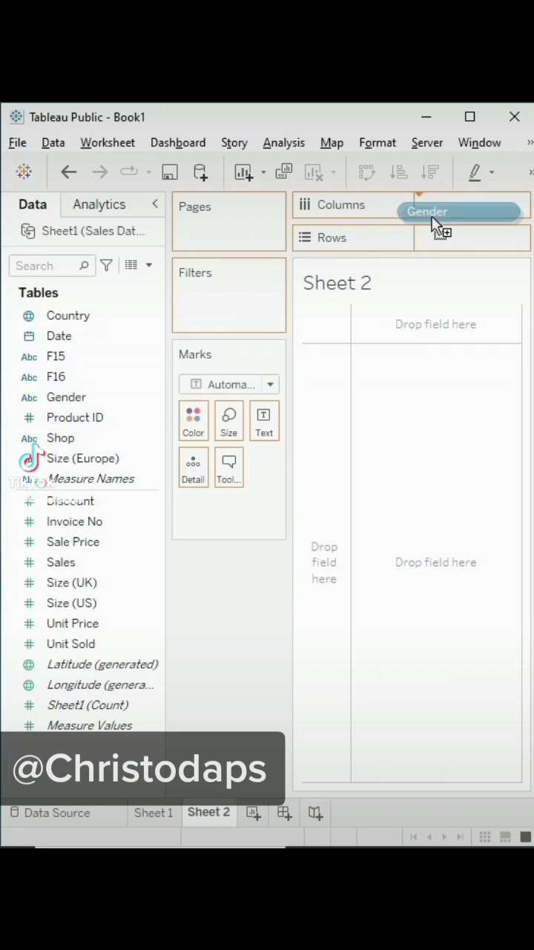
left_click_drag(77, 567, 435, 241)
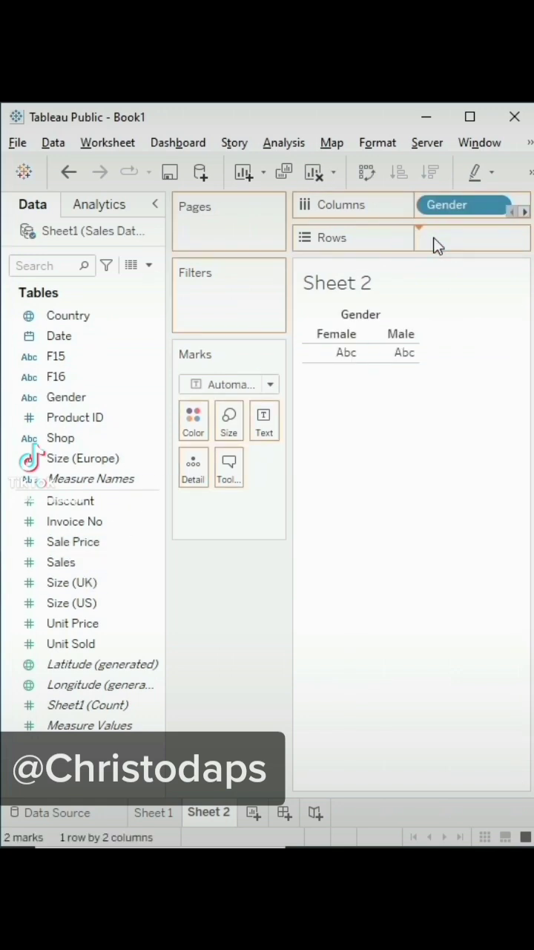
left_click(368, 175)
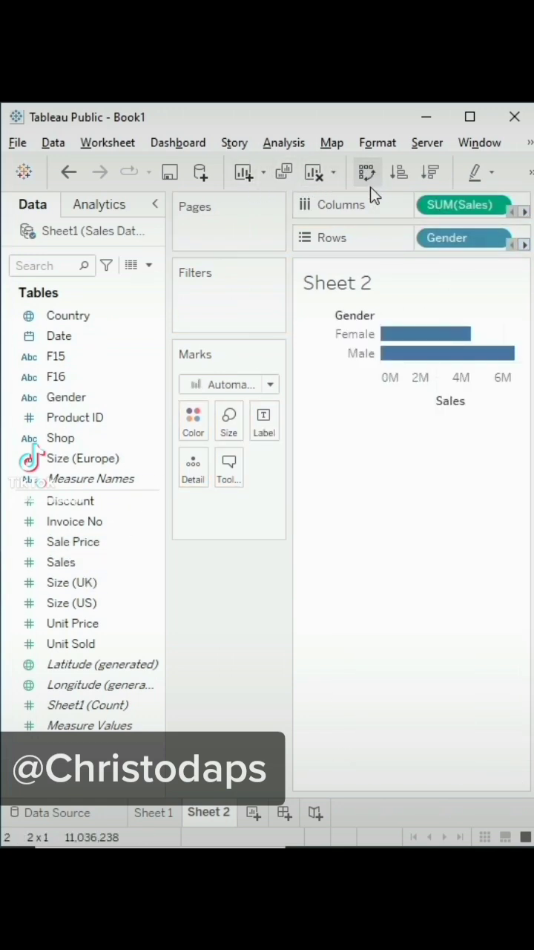
left_click_drag(81, 562, 273, 423)
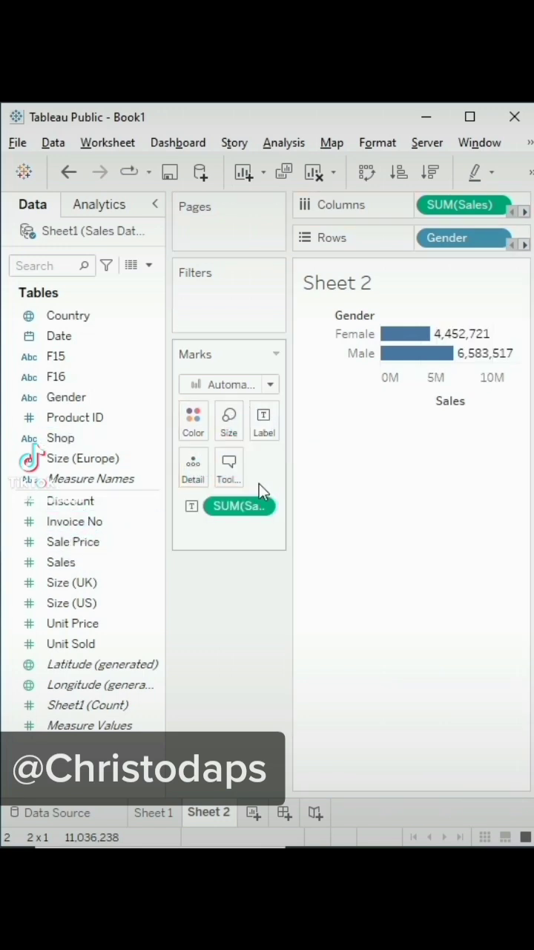
- Embed Sheet 2 in the Sheet 1 country chart's tooltip
left_click(155, 811)
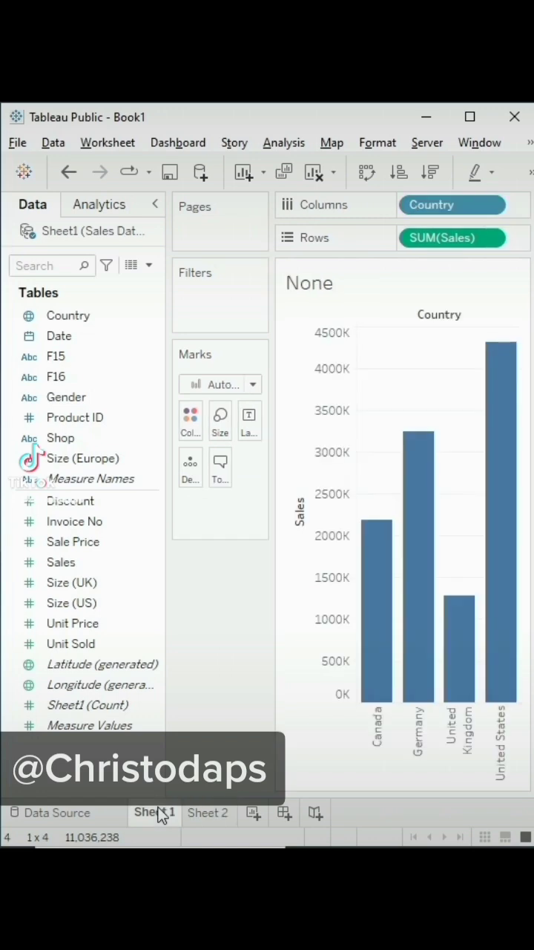
left_click(220, 467)
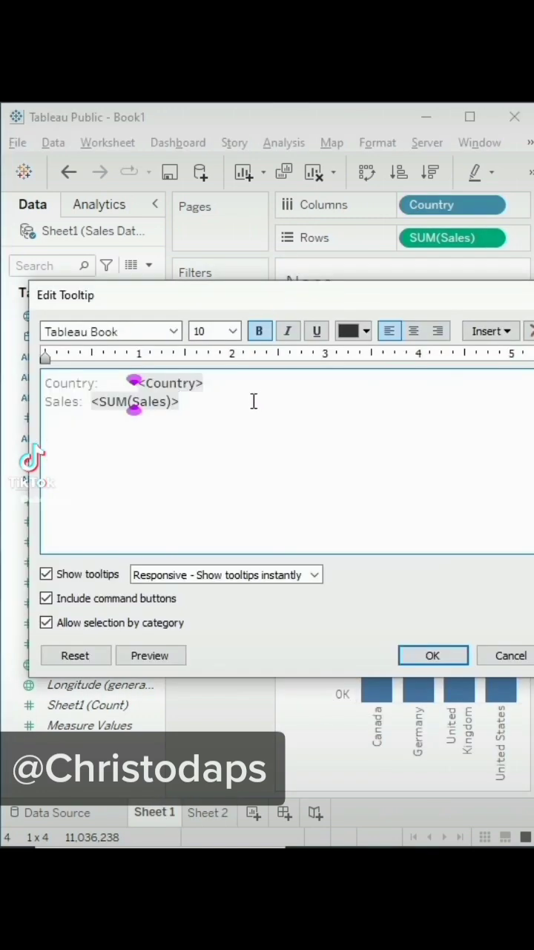
left_click(490, 331)
left_click(512, 353)
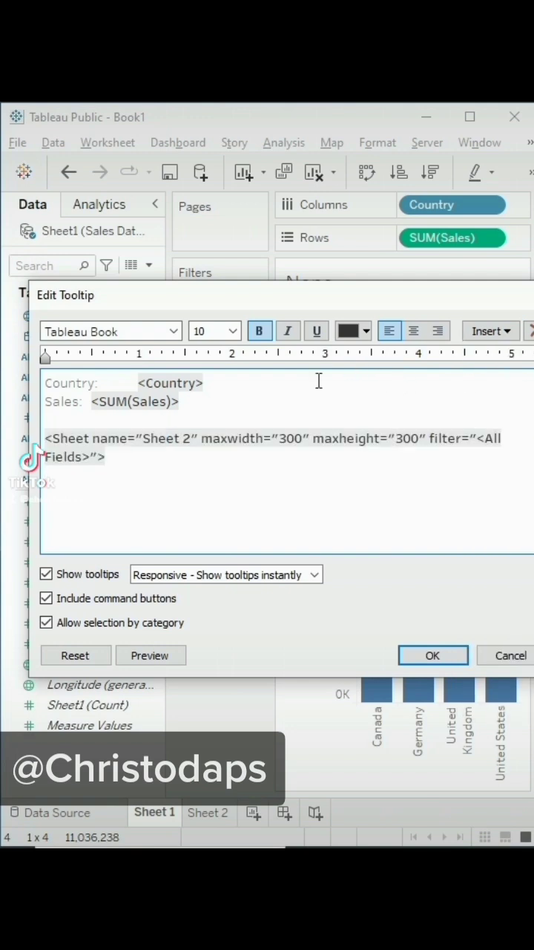
- Delete the 'Sales:' label and move the sales total onto a new top tooltip line
left_click_drag(83, 401, 43, 403)
key("BackSpace")
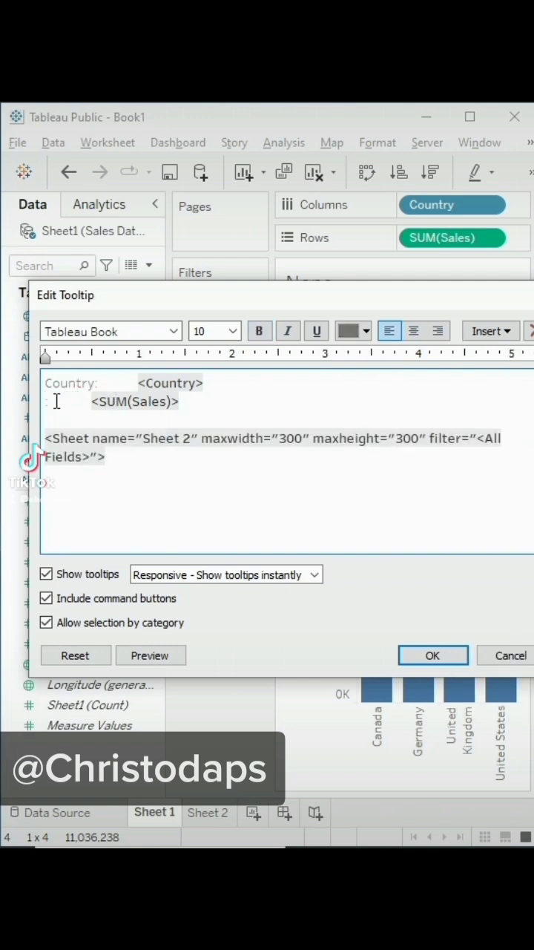
left_click_drag(223, 401, 80, 407)
key("ctrl+c")
key("BackSpace")
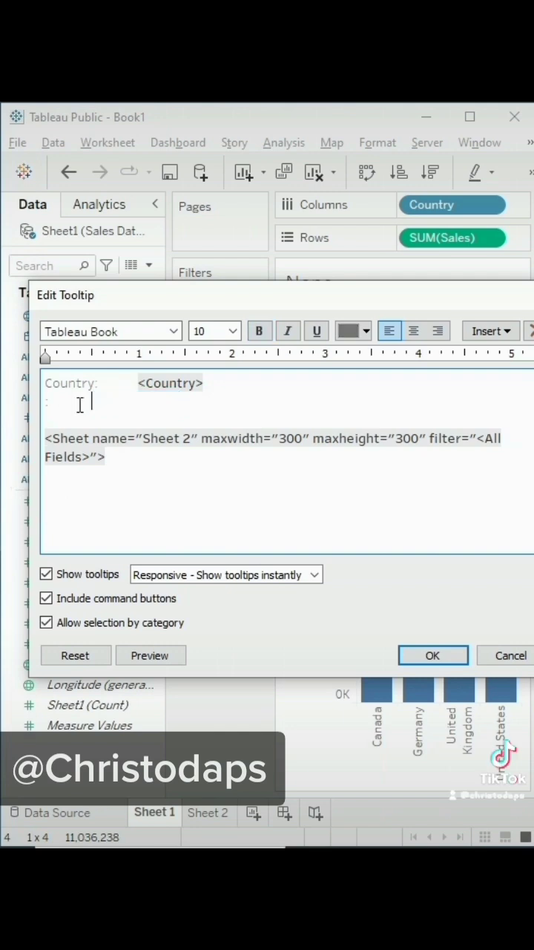
key("Return")
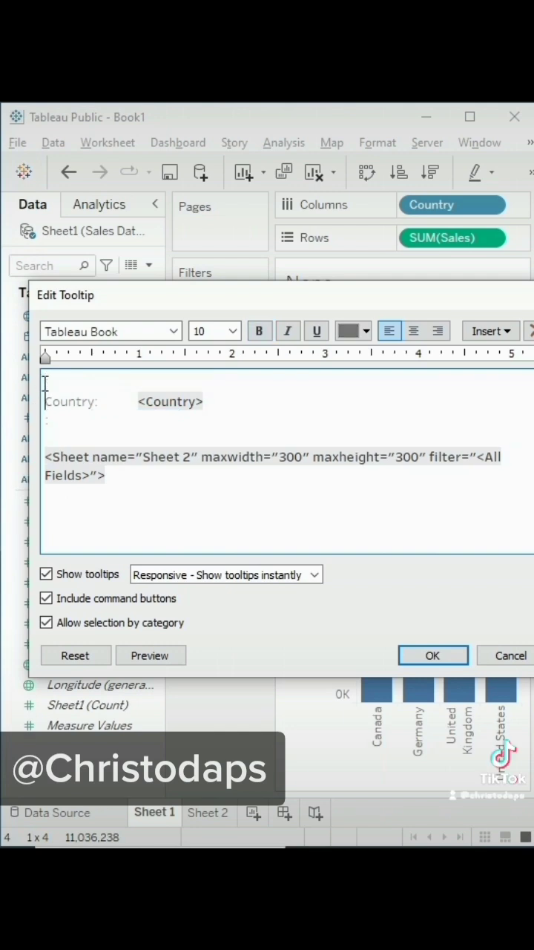
key("ctrl+v")
mouse_move(125, 401)
left_mouse_down()
mouse_move(31, 412)
mouse_move(6, 429)
left_mouse_up()
- Remove the 'Country:' label and blank line, and set the sales total font size to 28
key("BackSpace")
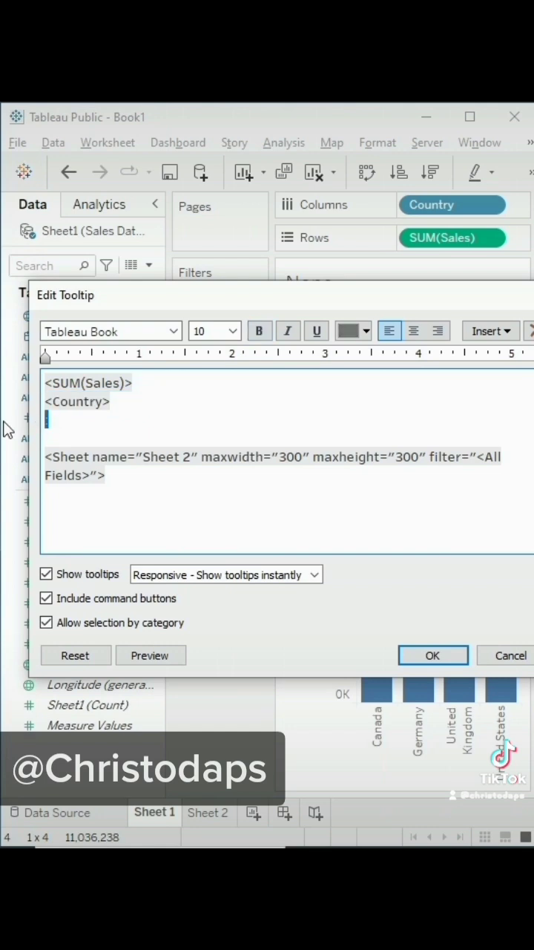
key("BackSpace")
key("BackSpace")
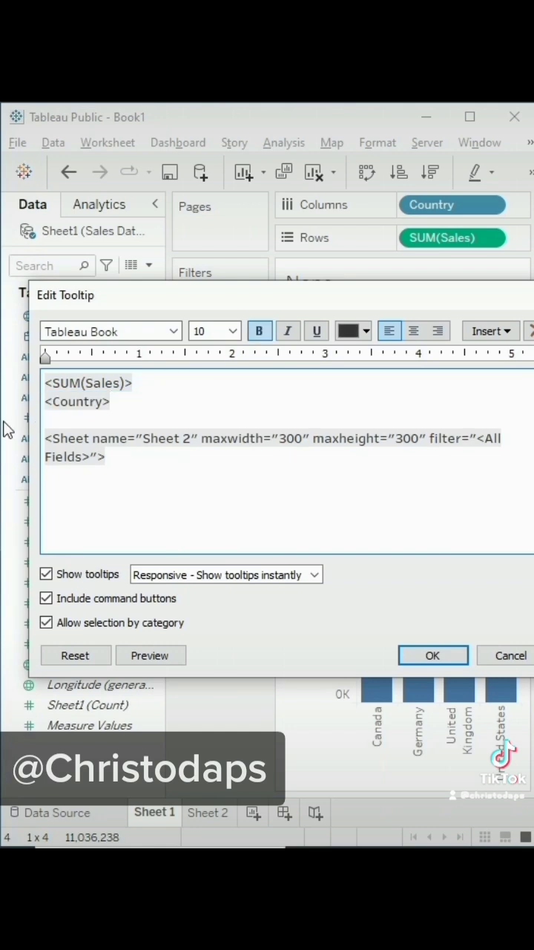
left_click_drag(147, 392, 41, 382)
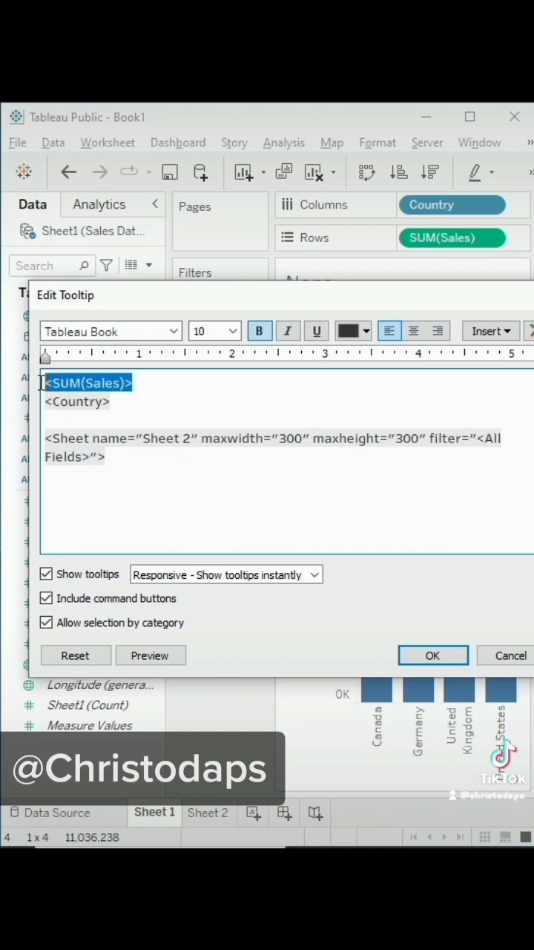
left_click(233, 331)
left_click(202, 401)
left_click_drag(200, 384, 63, 389)
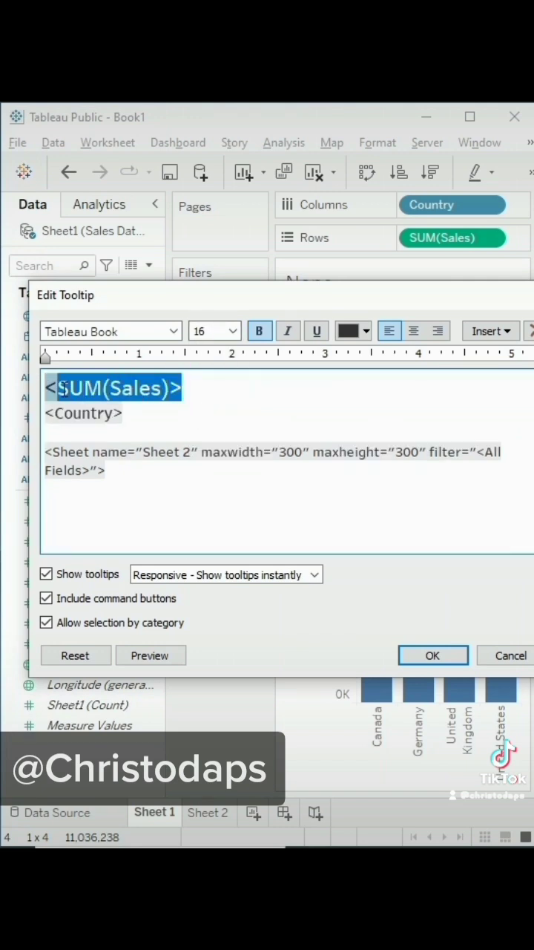
left_click(233, 331)
left_click(206, 512)
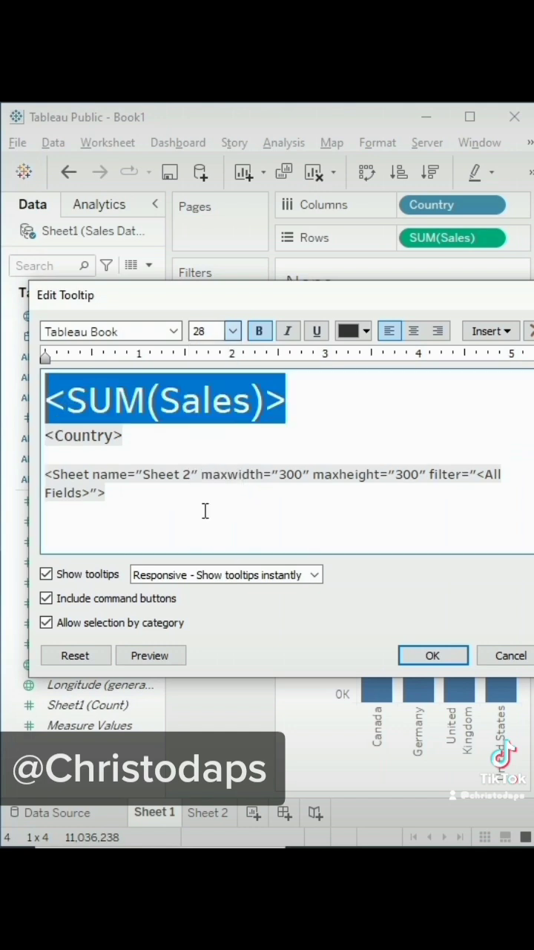
- Confirm the Edit Tooltip changes with OK
left_click(433, 655)
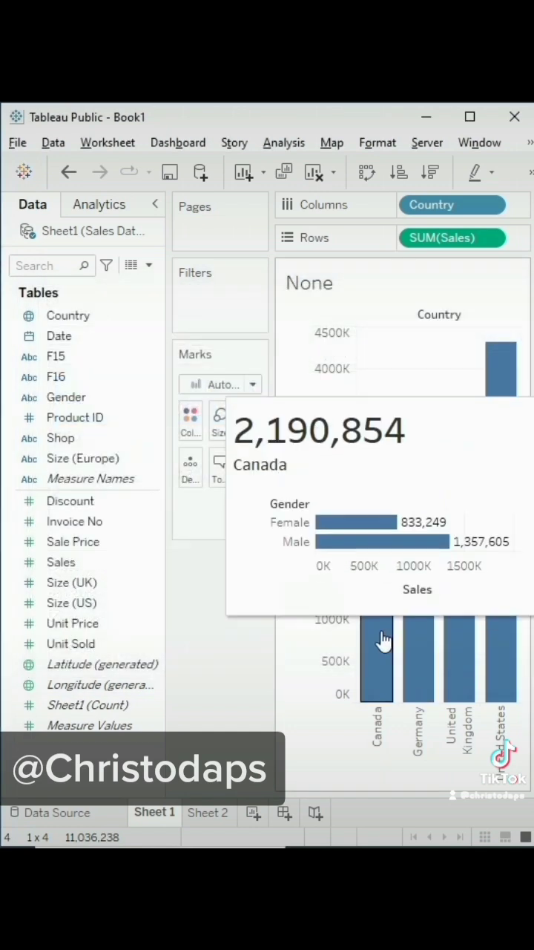